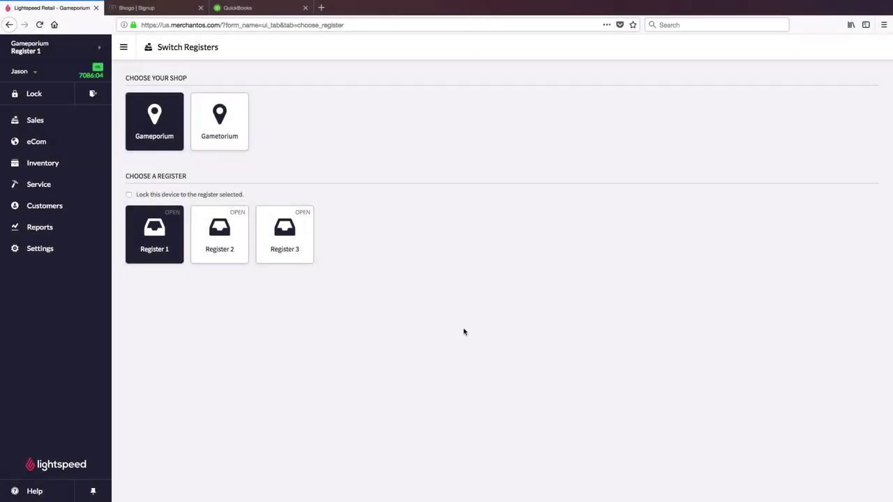
Go to Shogo's Create a new store page showing the Choose a POS list.
left_click(155, 10)
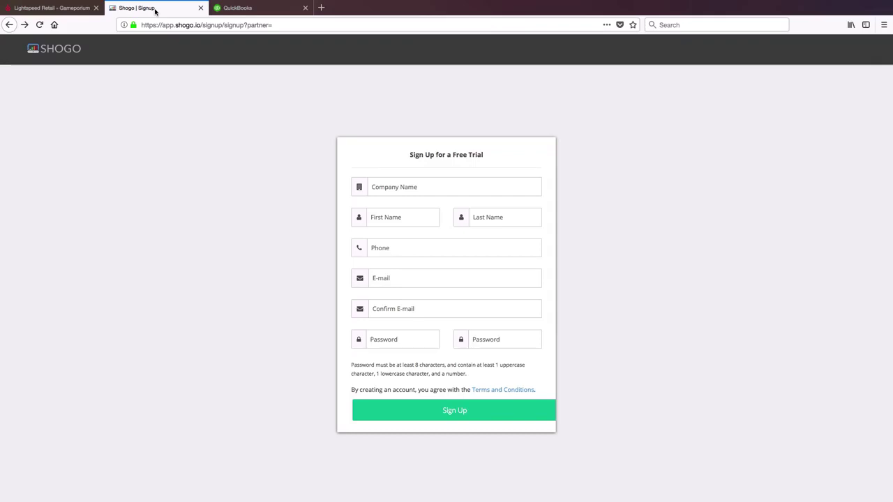
left_click(24, 24)
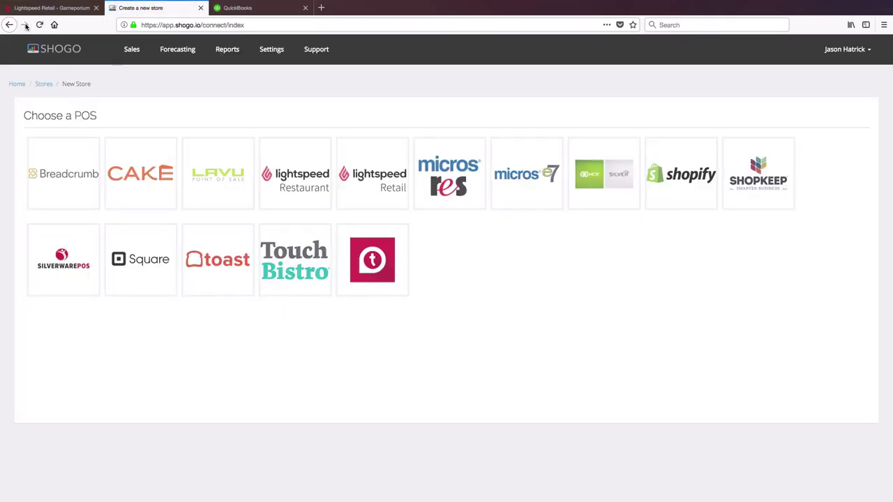
Choose Lightspeed Retail as the POS and sign in with the retail account's username and password.
left_click(380, 167)
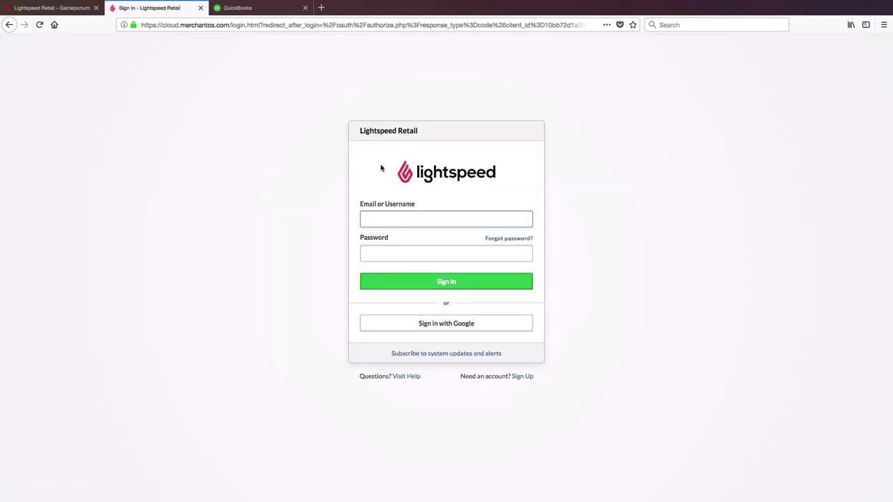
type("hatrick")
key("Tab")
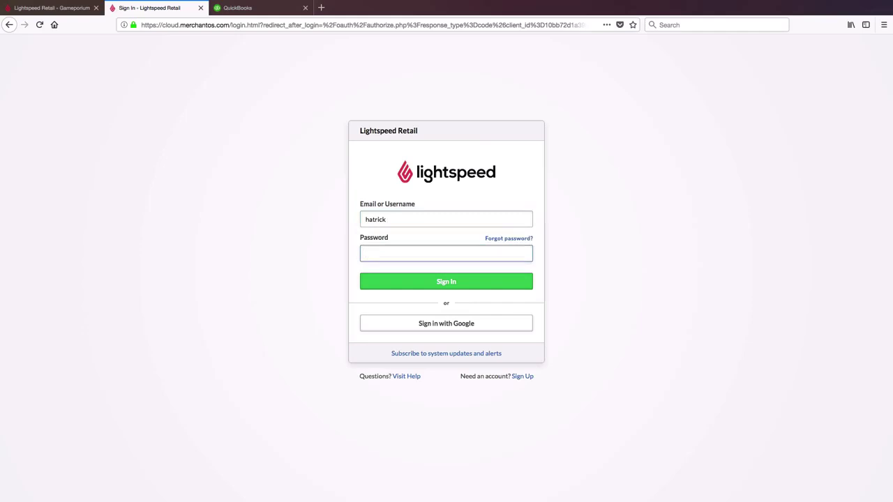
type("••••••")
left_click(432, 280)
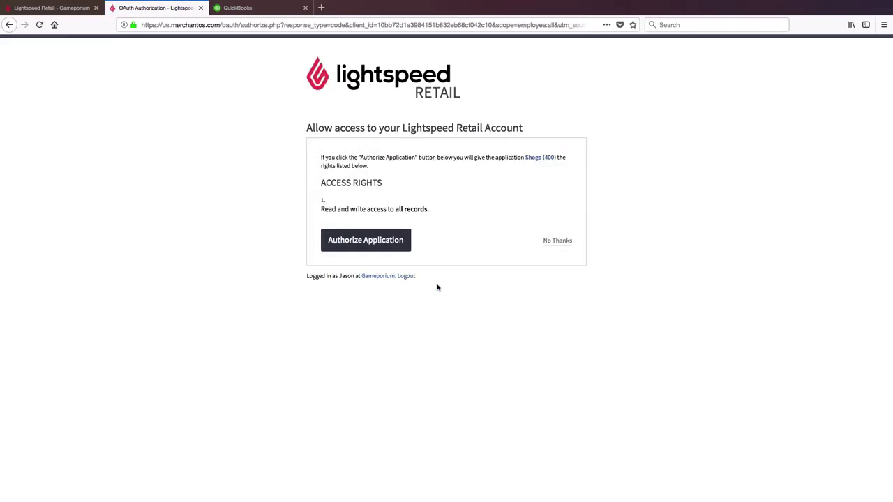
Authorize Shogo's access so the Gameporium and Gametorium stores connect.
left_click(393, 243)
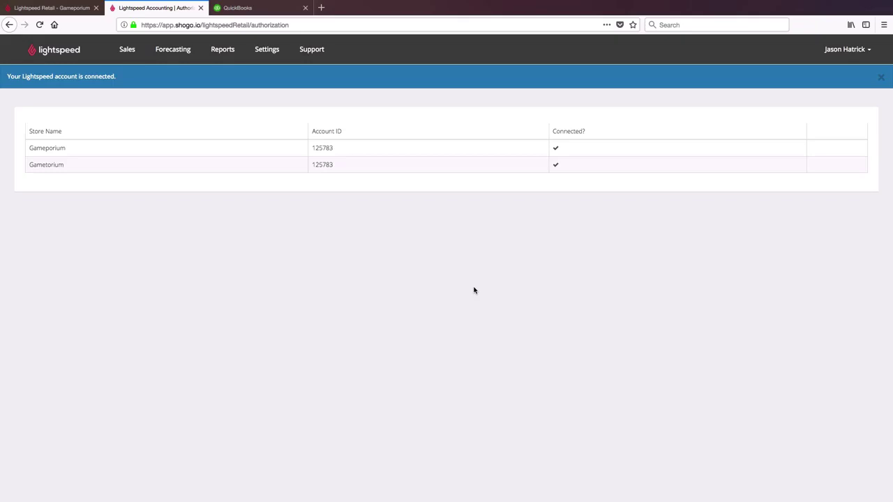
From Lightspeed Retail Accounting settings, open Gameporium's details and begin connecting QuickBooks Online.
left_click(274, 52)
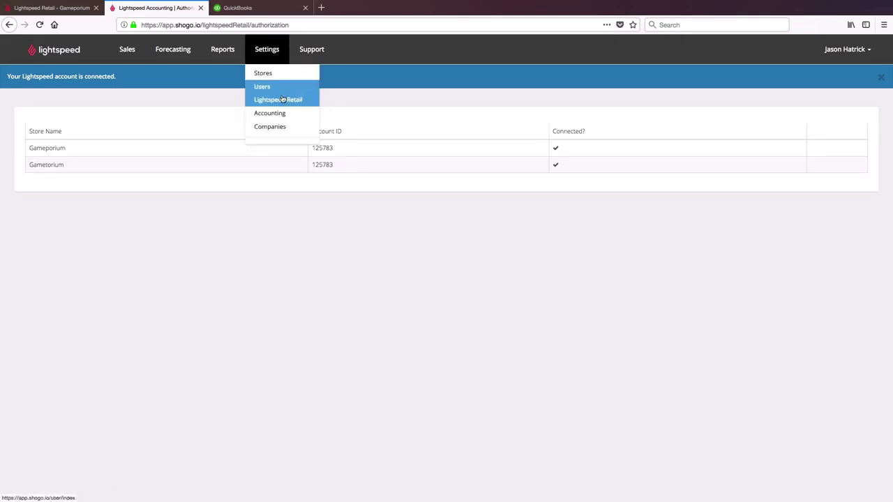
left_click(286, 116)
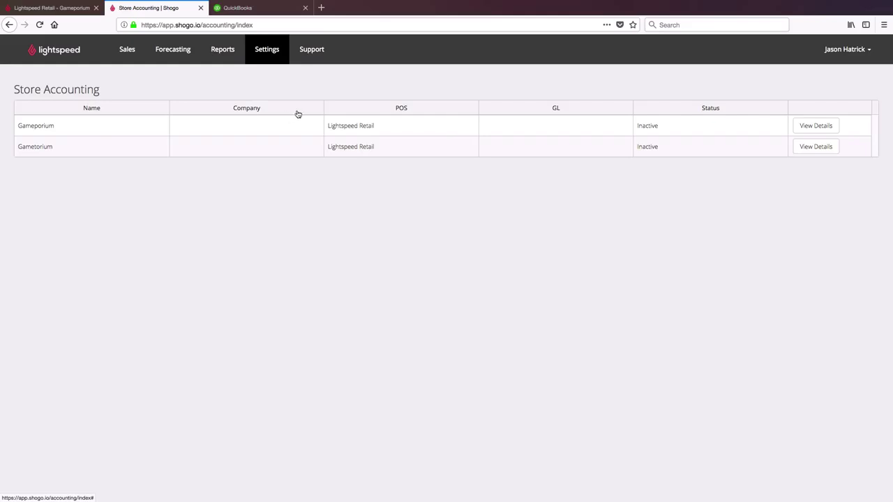
left_click(808, 132)
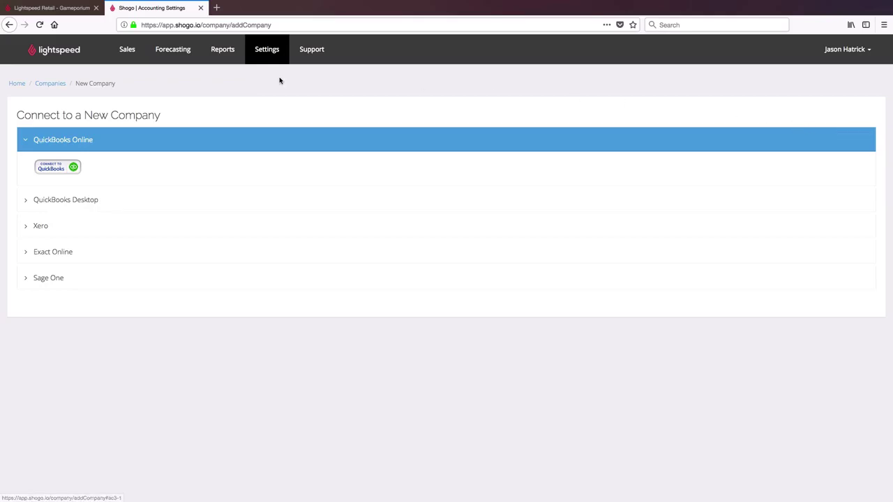
left_click(73, 171)
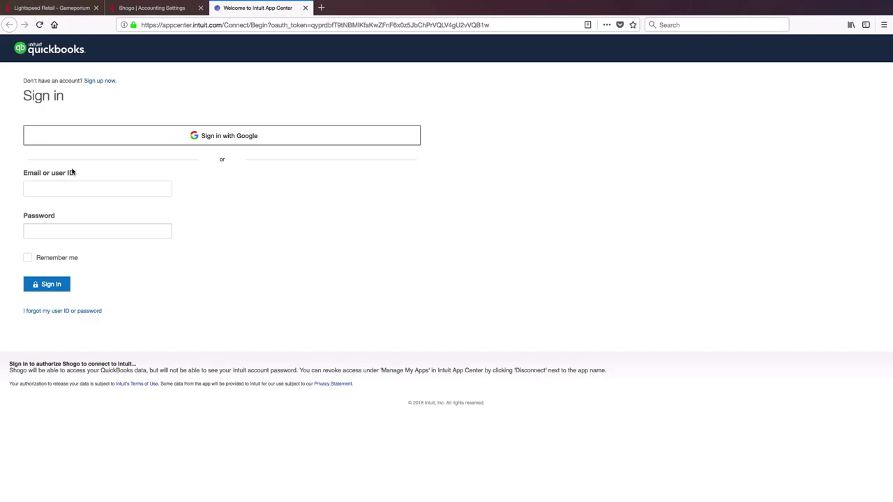
Sign in to QuickBooks Online with the account e-mail and password, then authorize Shogo.
left_click(109, 188)
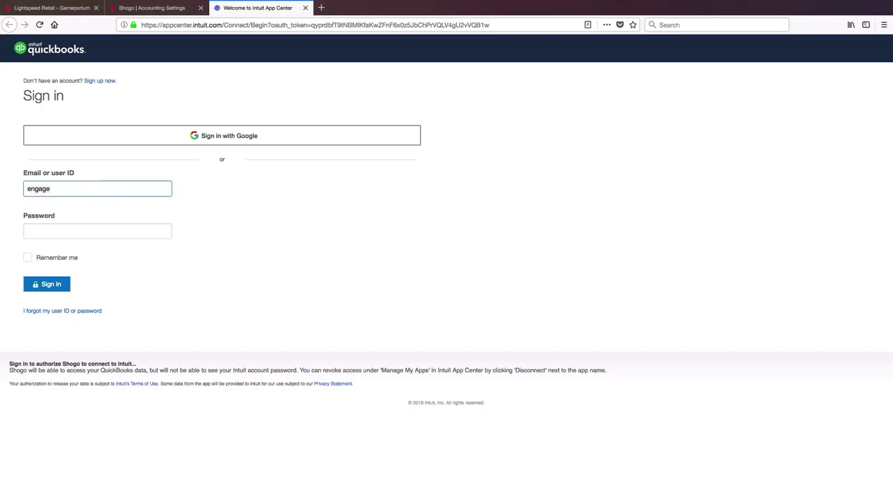
key("Tab")
type("*****")
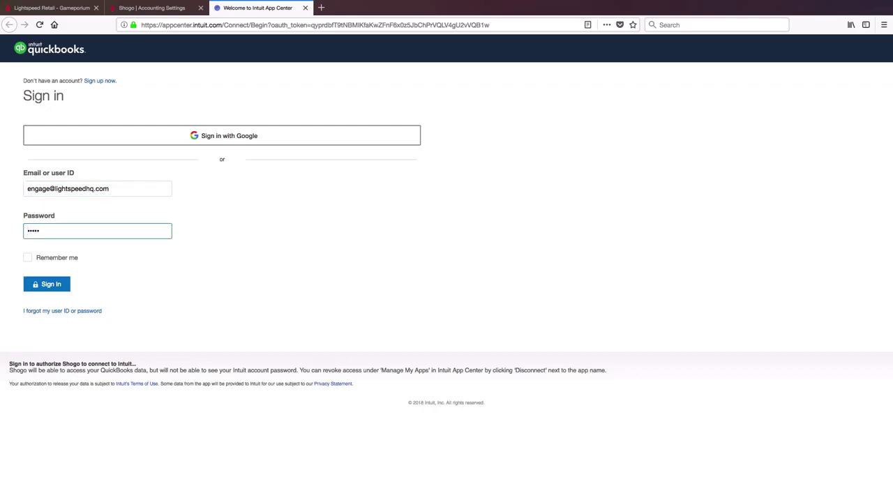
type("*********")
left_click(48, 284)
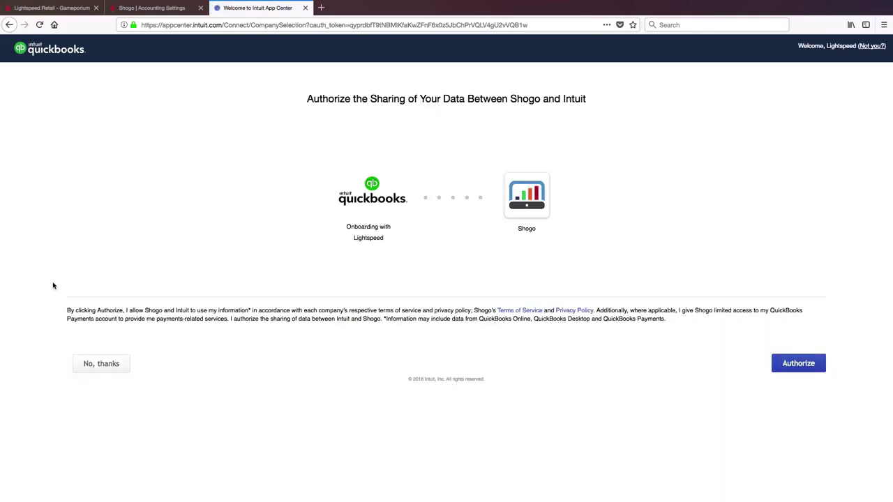
left_click(802, 368)
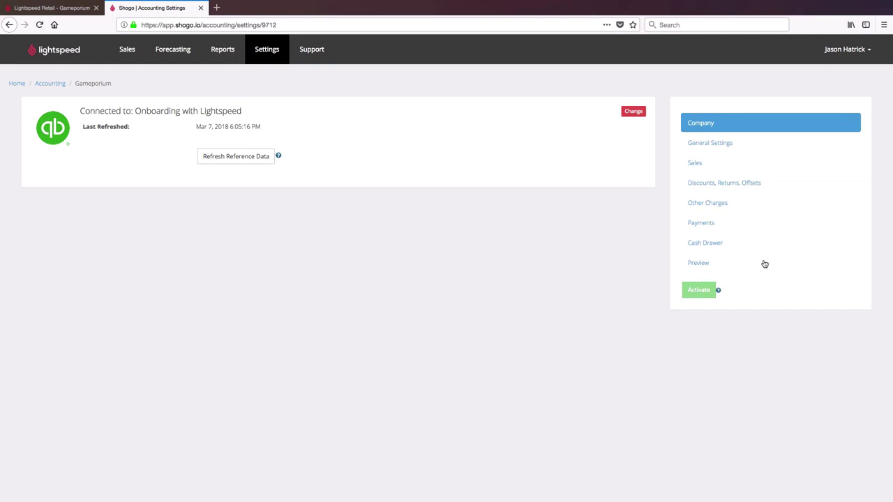
In general settings, try Summary Sales Receipt but keep Journal Entry, then view Sales mappings.
left_click(731, 147)
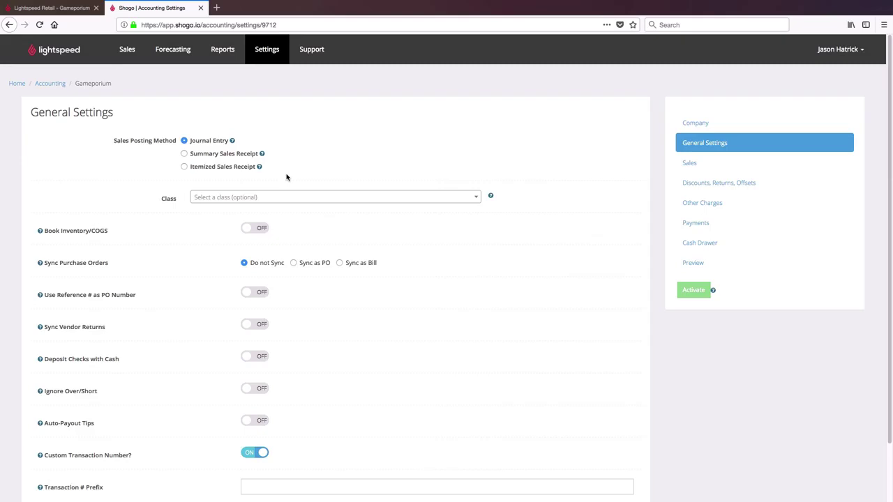
left_click(184, 153)
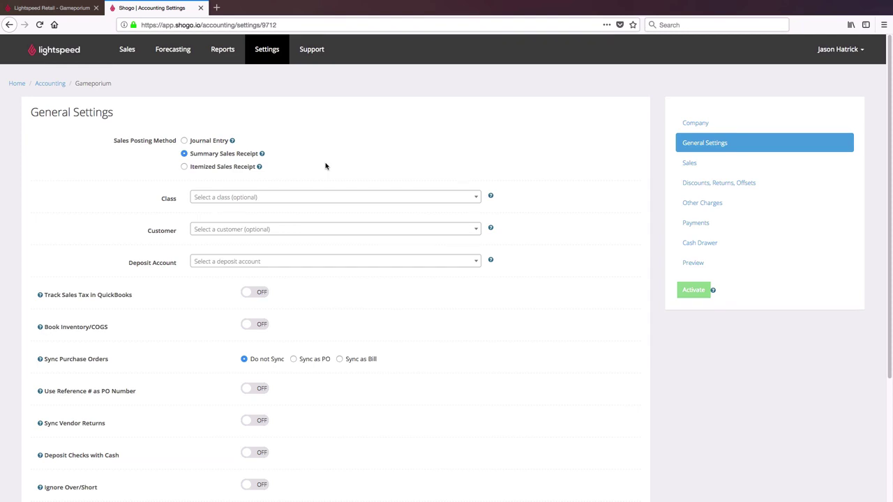
left_click(198, 142)
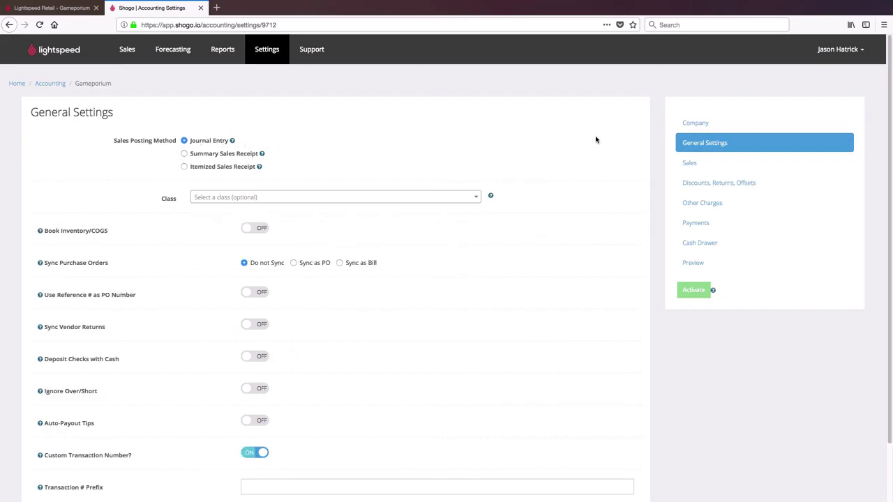
left_click(734, 165)
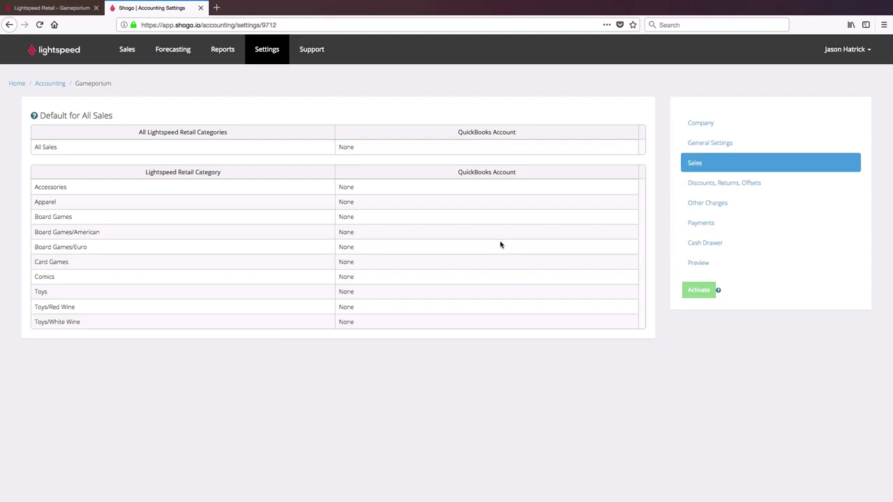
Set the All Sales QuickBooks account to Undeposited Funds, leaving Board Games at None.
left_click(452, 220)
left_click(630, 220)
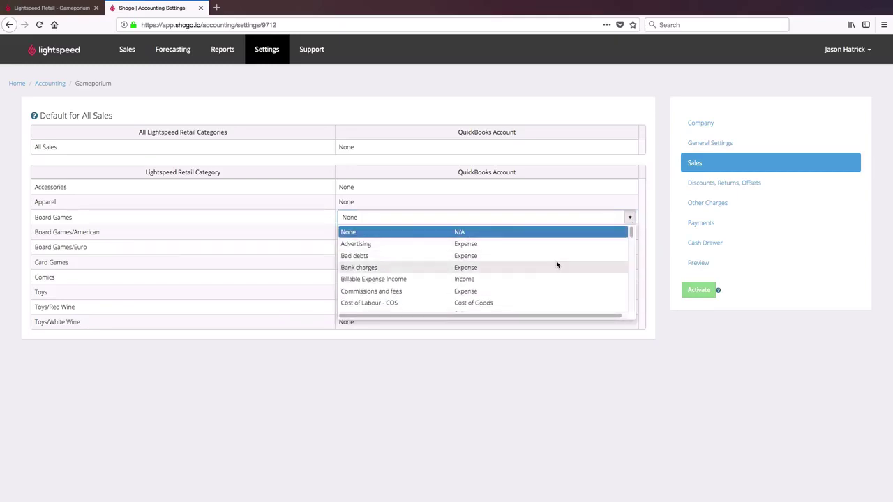
scroll(557, 264, "down", 5)
scroll(557, 263, "down", 5)
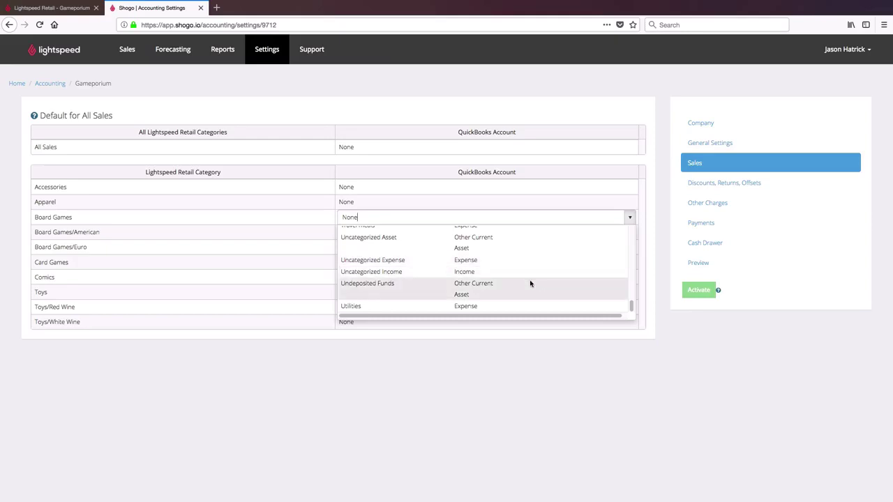
left_click(534, 155)
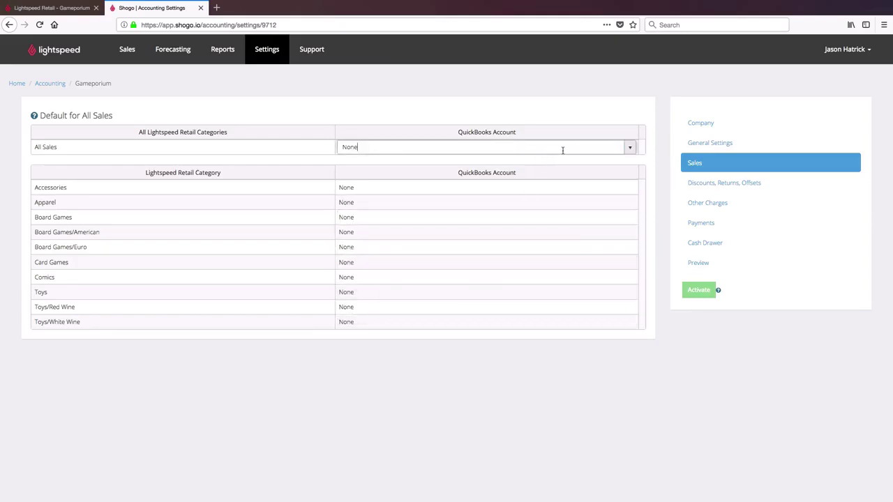
left_click(629, 147)
scroll(539, 217, "down", 3)
scroll(539, 217, "down", 10)
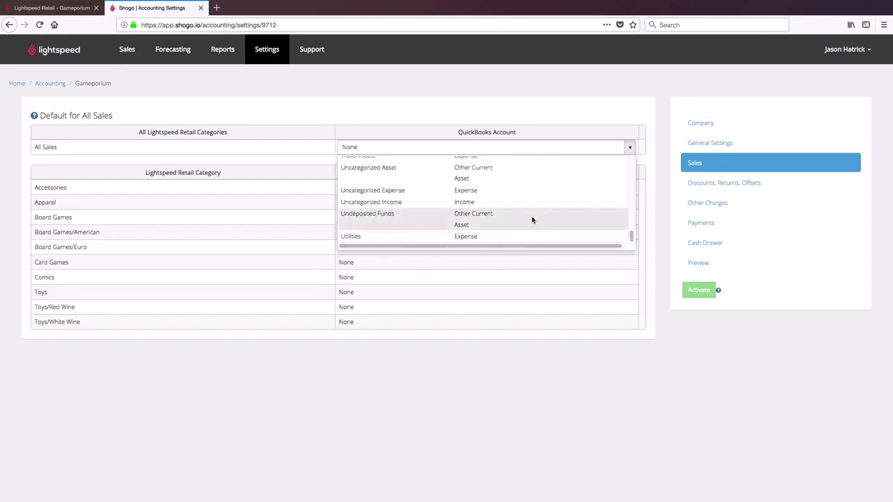
left_click(532, 218)
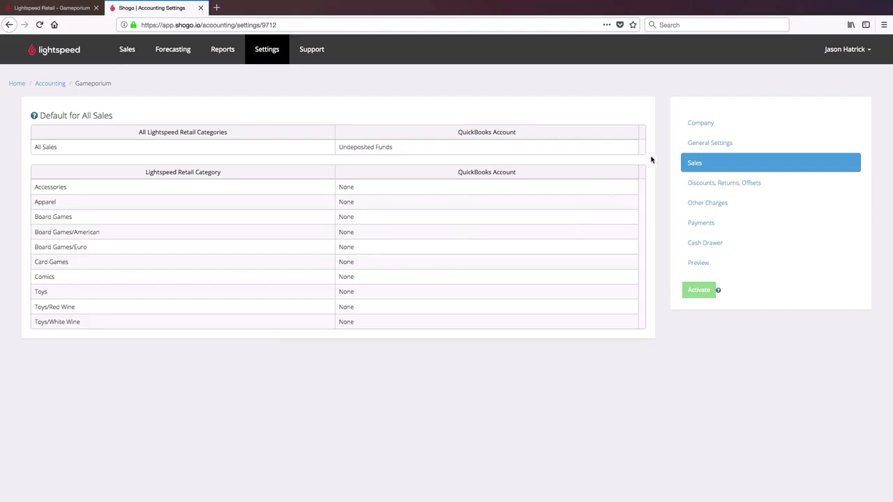
Review the Discounts, Other Charges, Payments and Cash Drawer mappings, then return to Company.
left_click(717, 185)
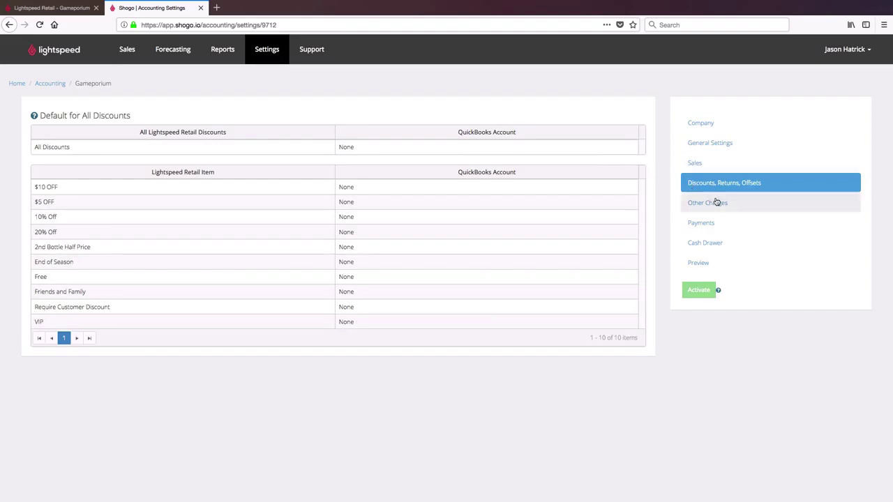
left_click(718, 202)
left_click(717, 225)
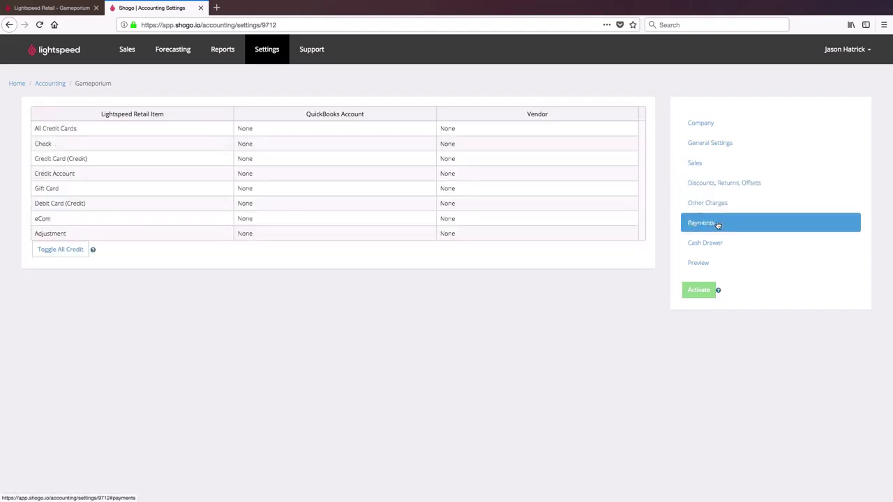
left_click(725, 241)
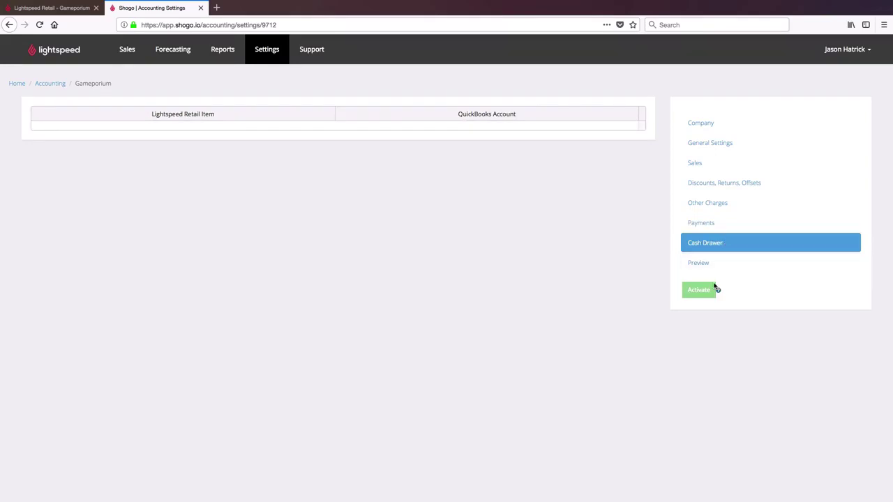
left_click(720, 123)
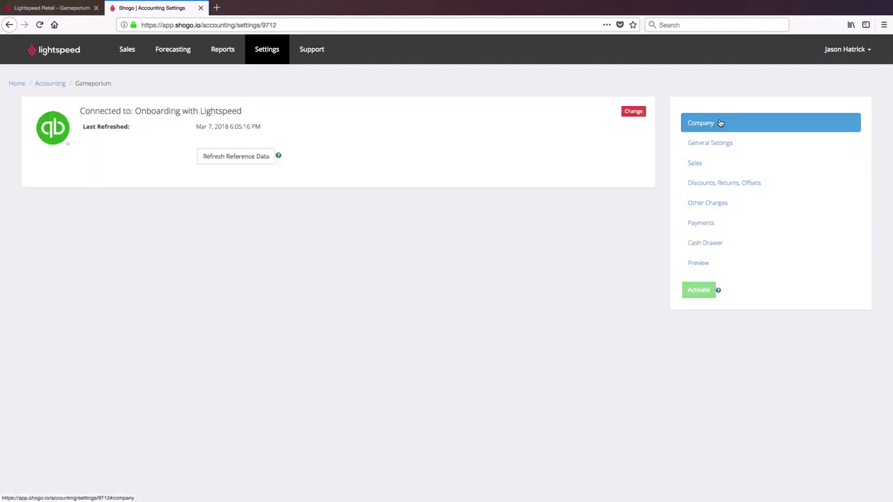